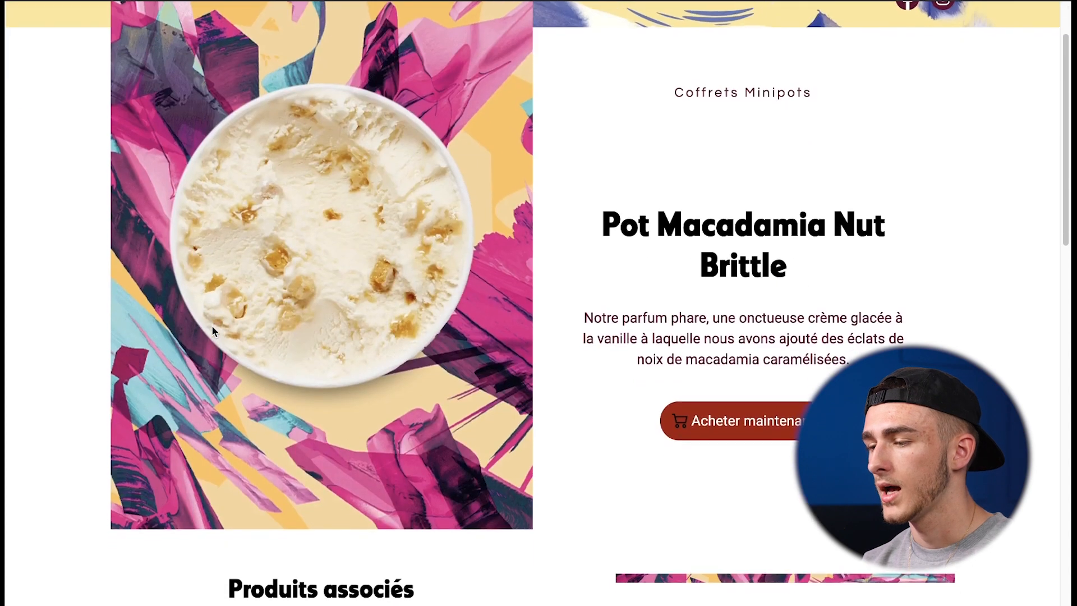
Examine the layout of the Häagen-Dazs product page for Pot Macadamia Nut Brittle
scroll(184, 433, up, 2)
scroll(188, 438, down, 1)
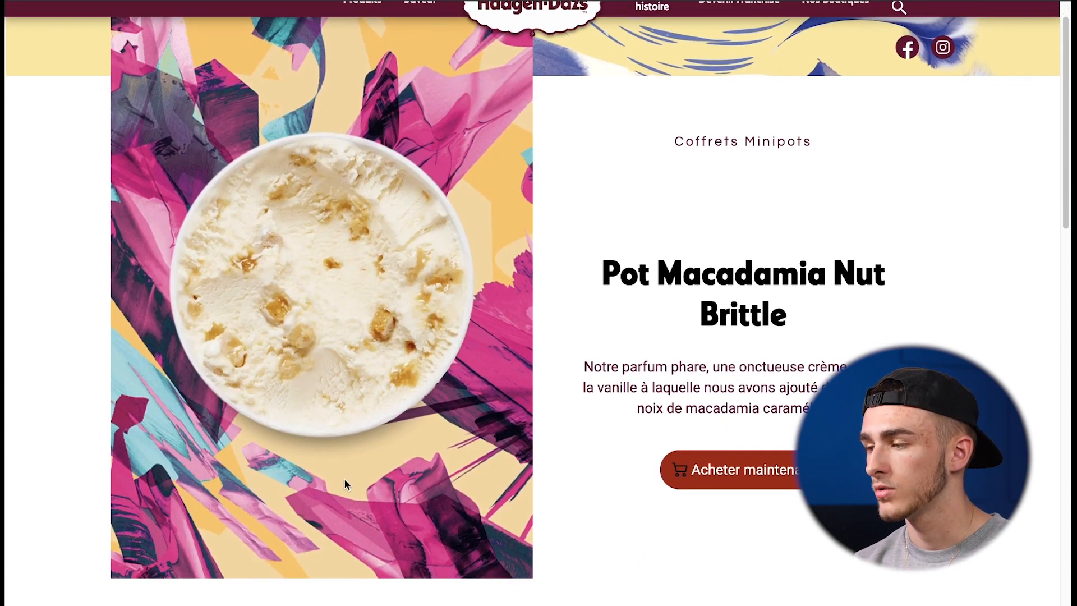
scroll(384, 420, up, 1)
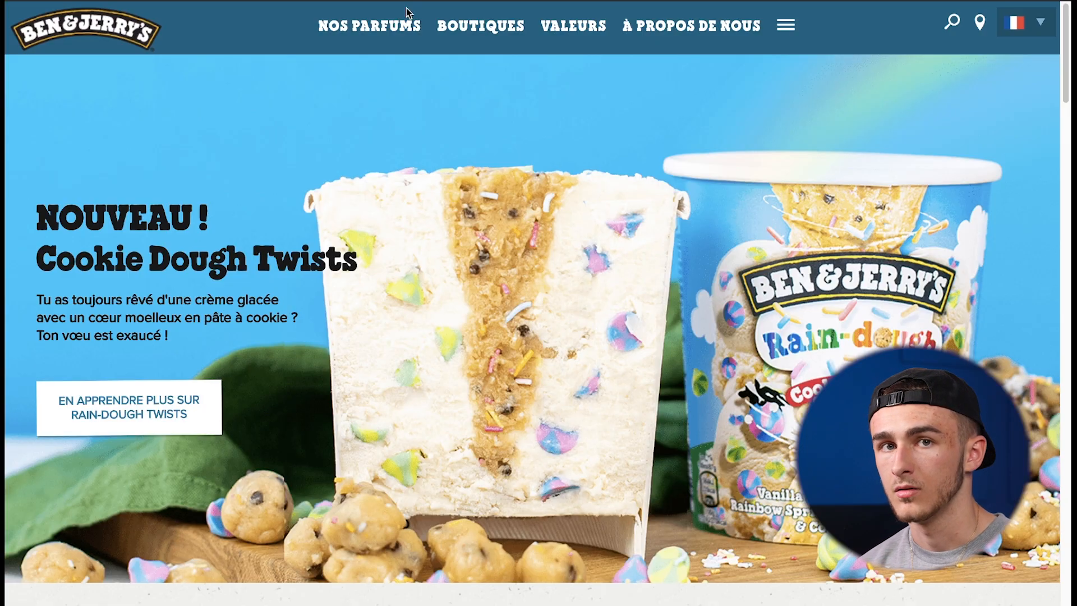
Look through the Ben & Jerry's home page down to its flavour categories and open the Les Pots category
scroll(748, 169, down, 10)
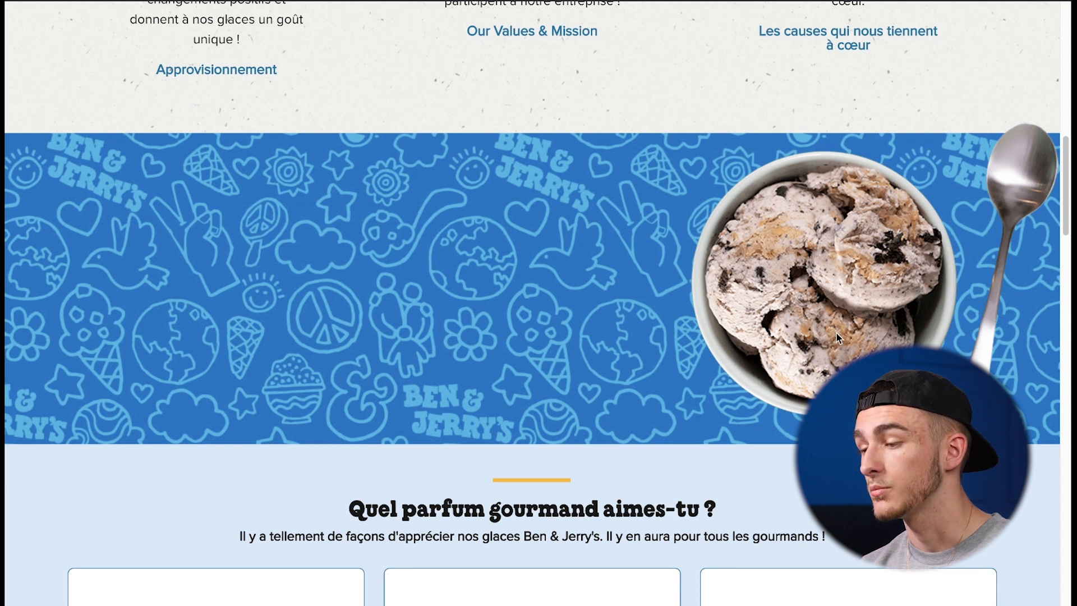
scroll(679, 267, down, 7)
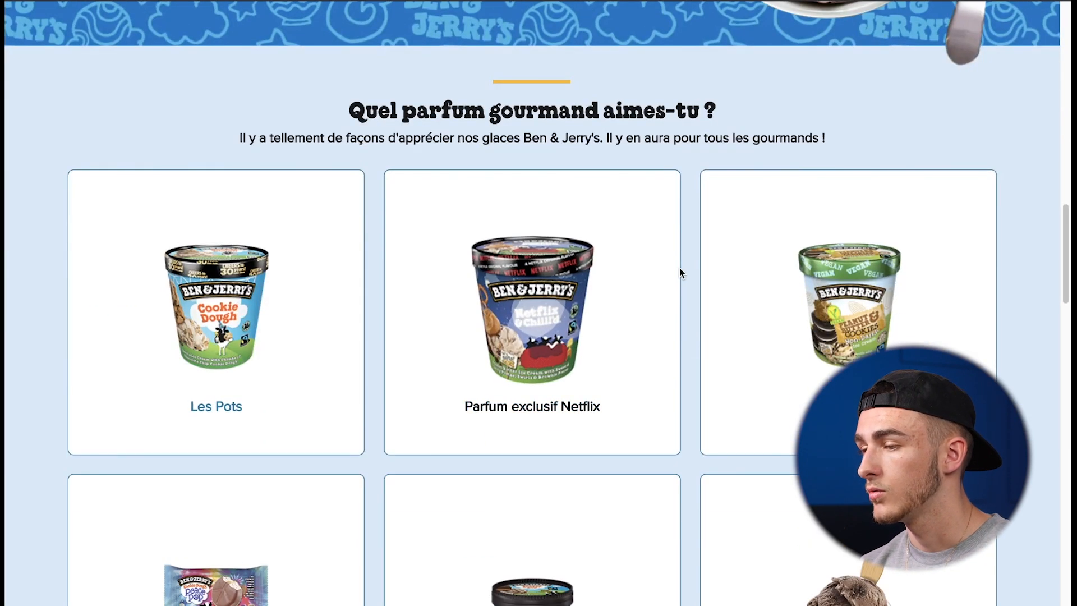
scroll(540, 354, down, 3)
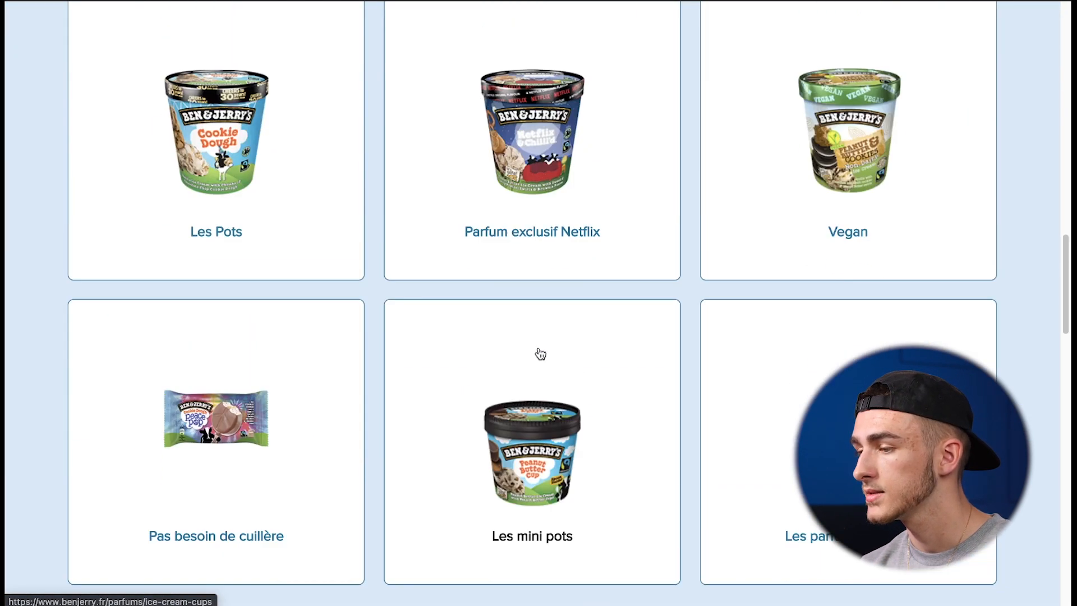
scroll(540, 354, up, 2)
click(208, 232)
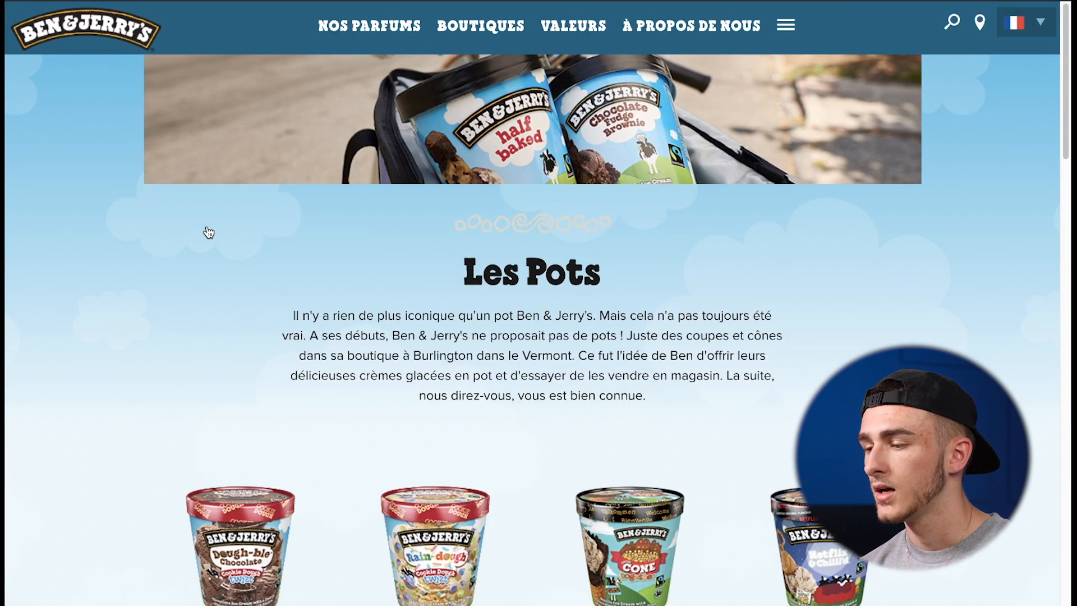
Examine the tubs on the Les Pots page and read the descriptions of Cone Together and Rain-dough Cookie Dough Twist
scroll(528, 211, down, 4)
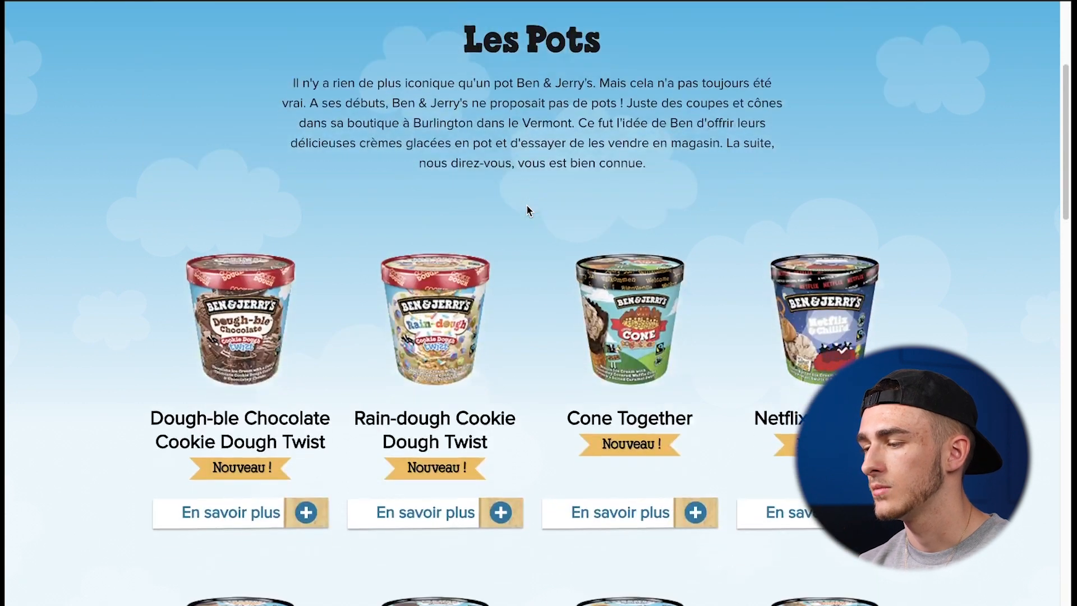
scroll(528, 211, down, 1)
mouse_move(631, 263)
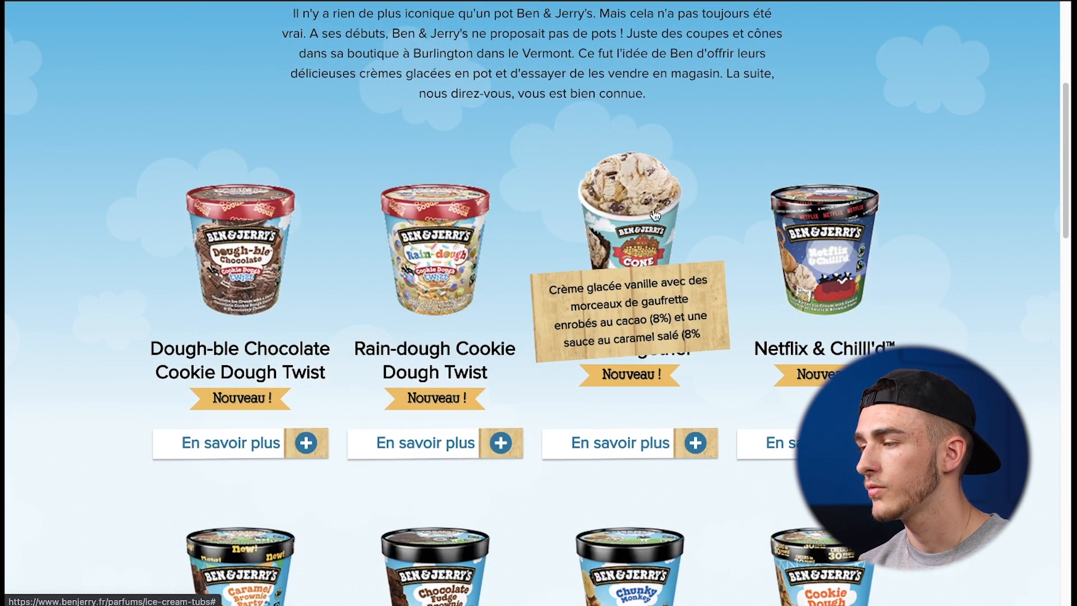
mouse_move(757, 226)
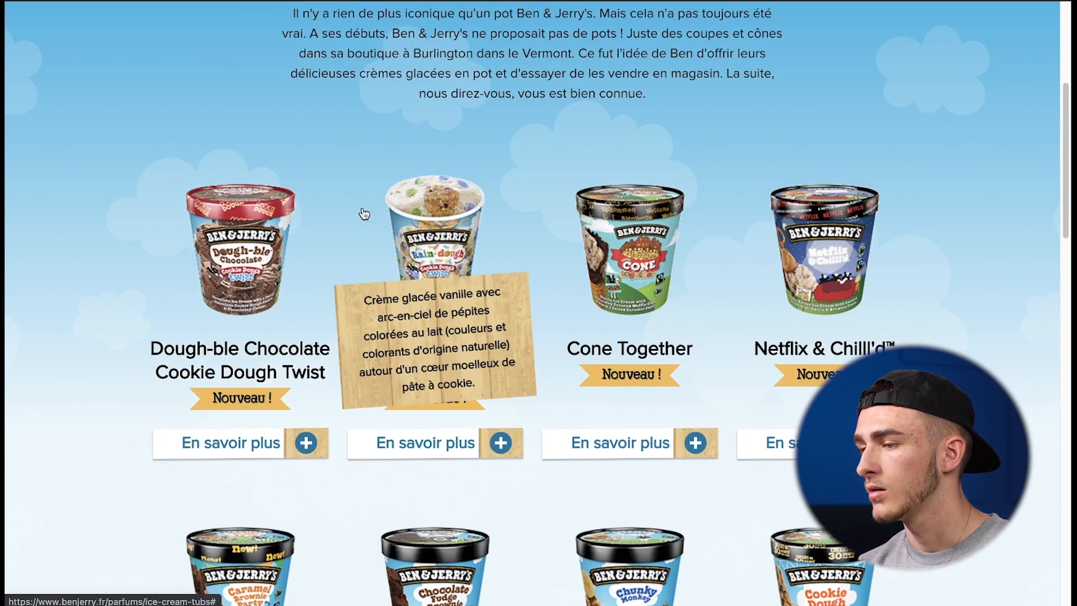
mouse_move(250, 238)
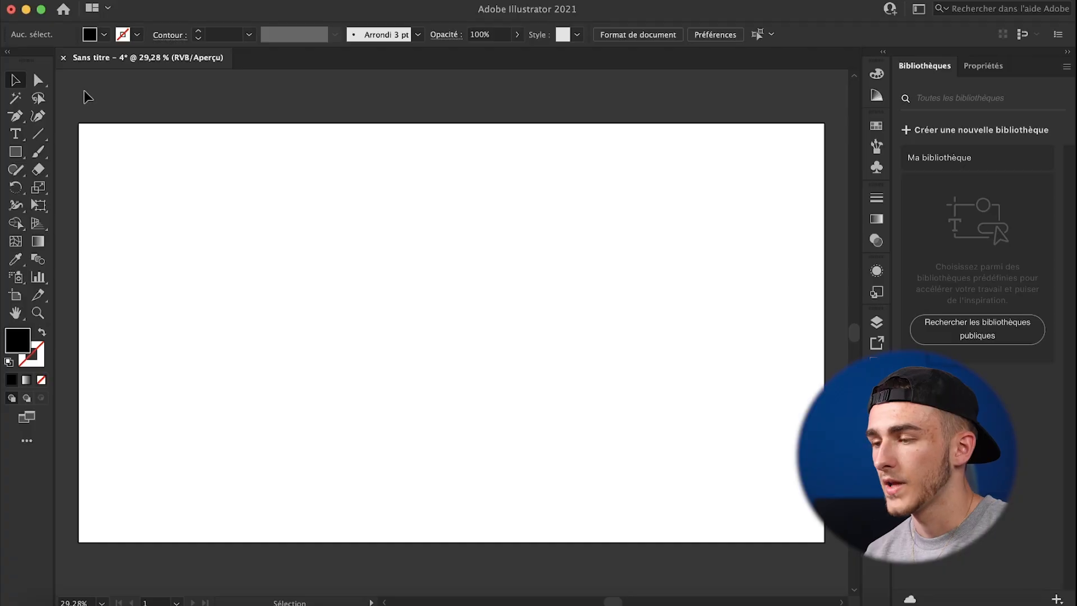
In Illustrator, add the text "MANY" near the artboard's upper-left corner and scale it up to headline size
click(15, 134)
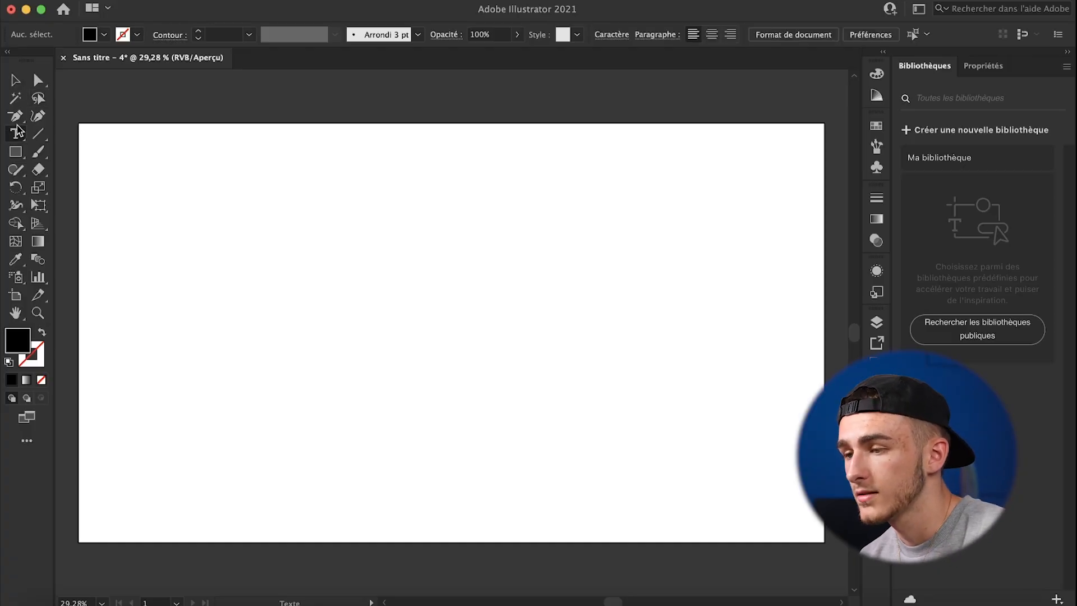
click(107, 139)
text(MANY)
key(Escape)
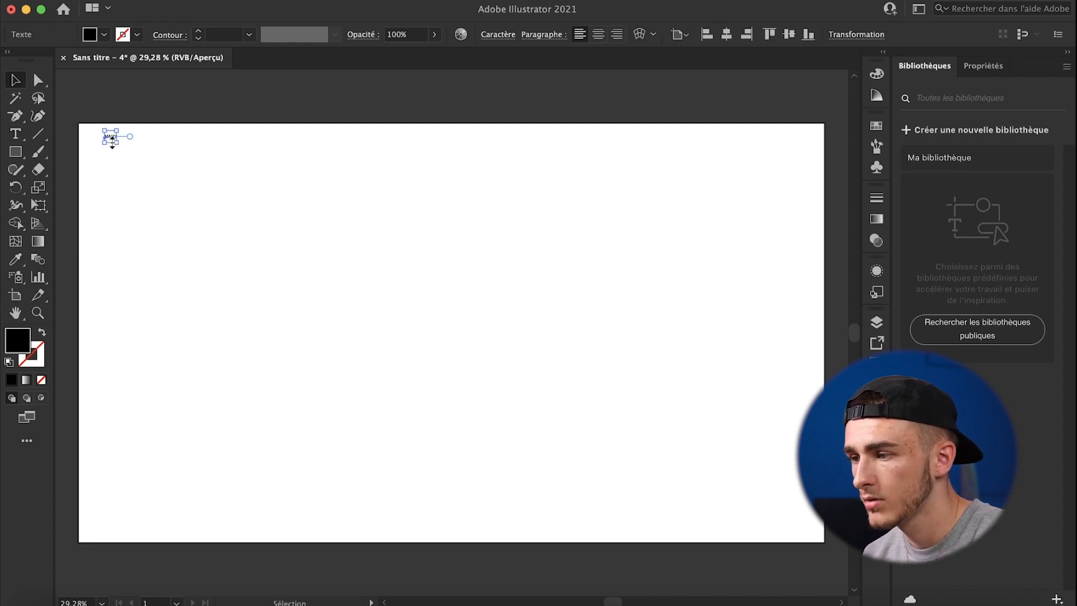
drag(120, 144, 281, 232)
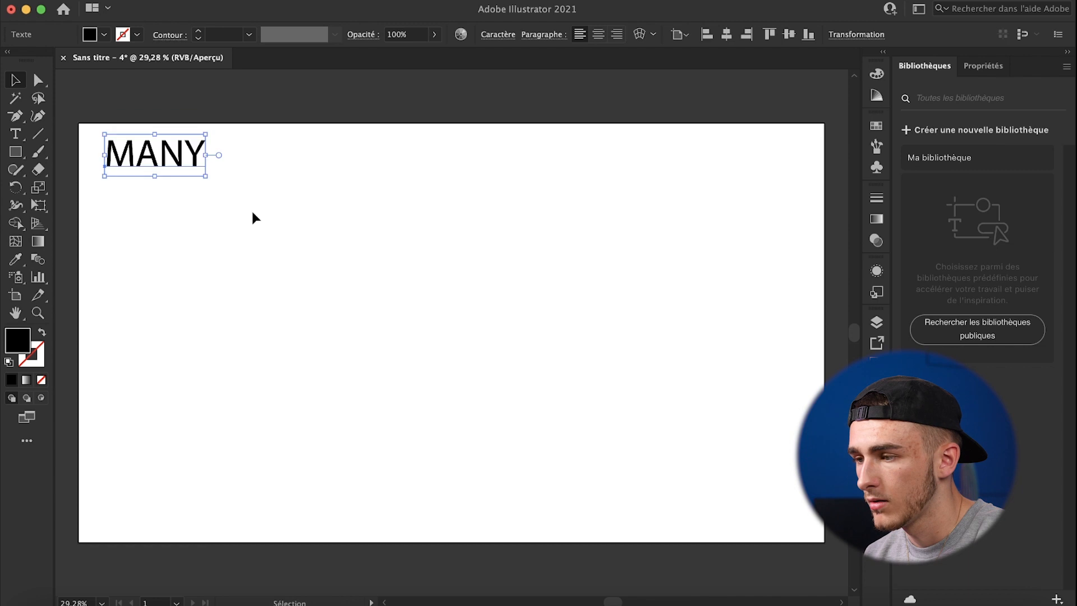
Change the MANY text's typeface from Myriad Pro to a bold decorative font with flared serifs
click(15, 134)
drag(204, 155, 2, 155)
click(876, 449)
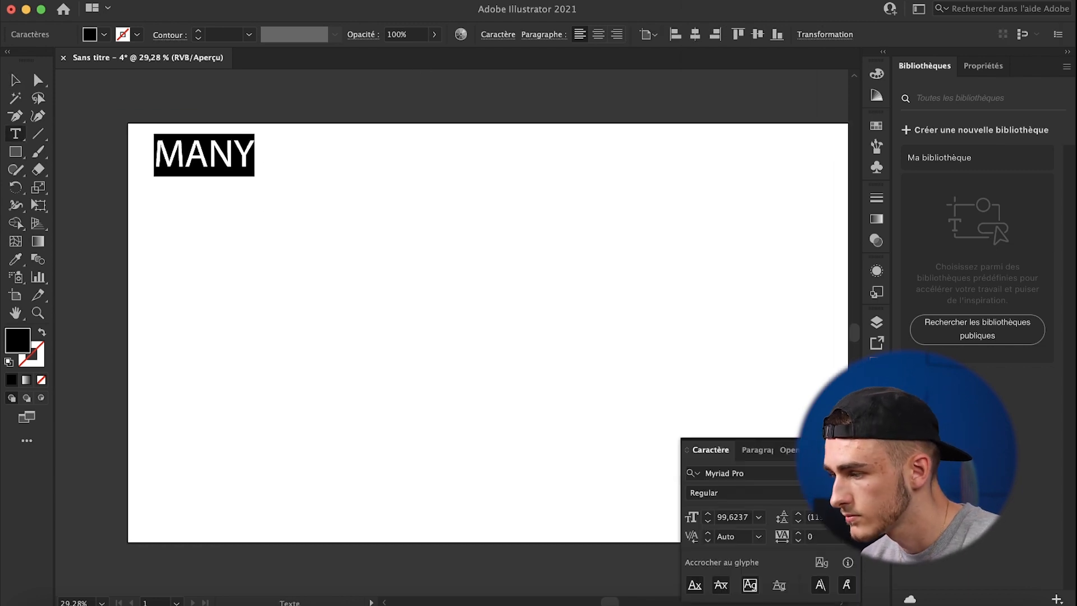
click(845, 472)
click(865, 103)
click(15, 80)
drag(263, 155, 253, 155)
click(462, 164)
key(space)
drag(462, 164, 403, 141)
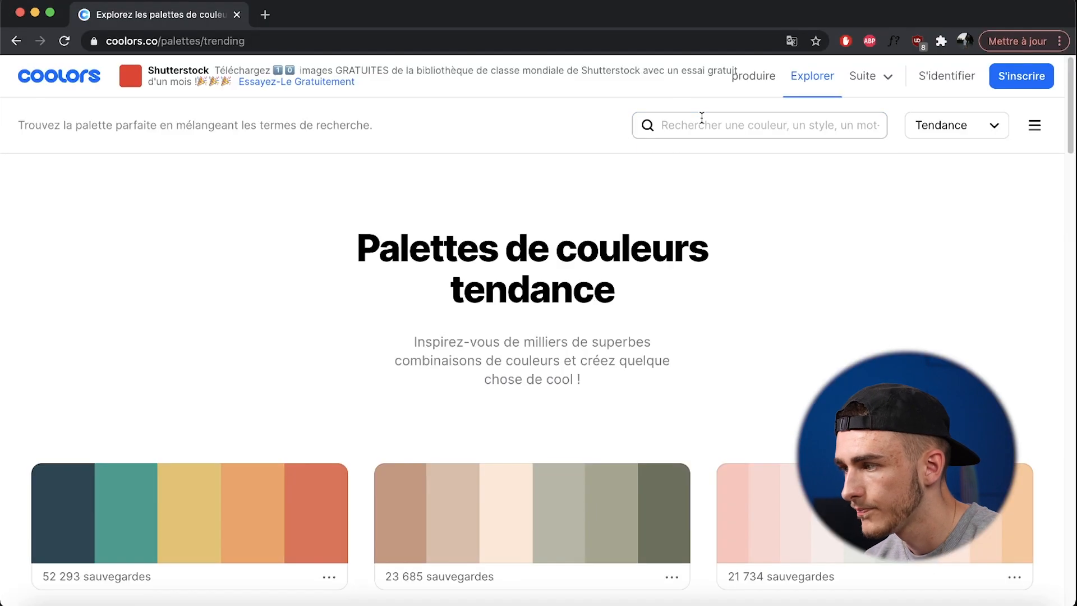
On Coolors, search the trending palettes for "ice cream" and copy the teal colour code 2ec4b6
click(702, 118)
text(ice c)
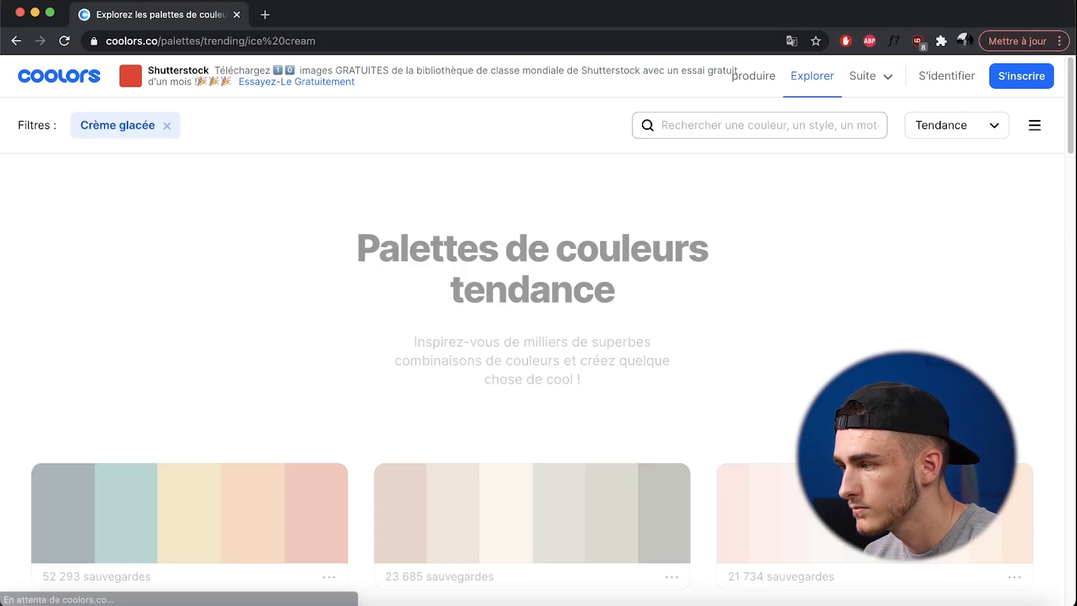
scroll(203, 325, down, 5)
click(203, 326)
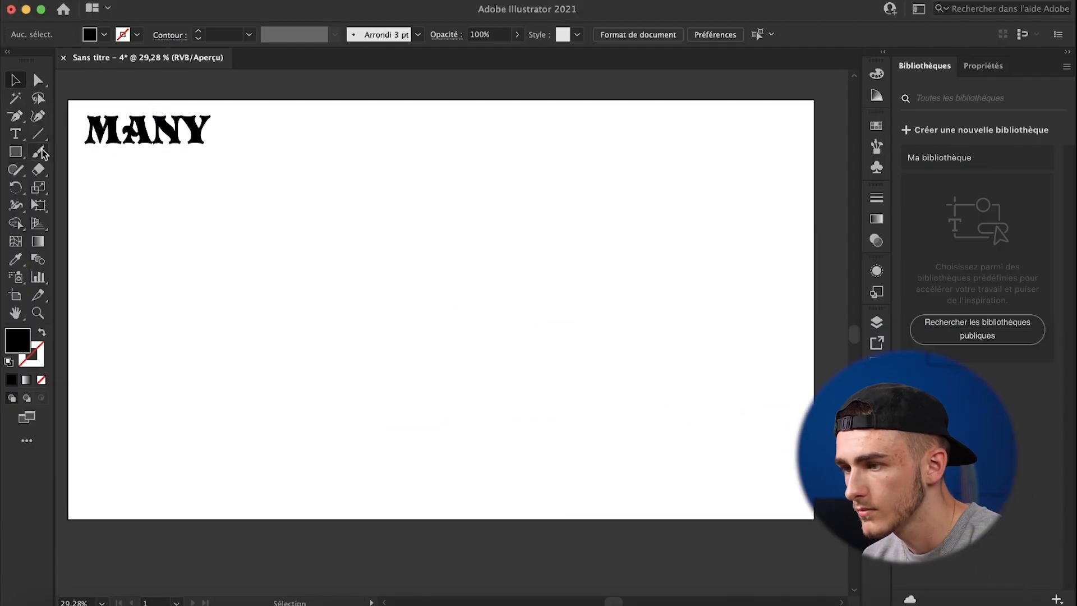
In Illustrator, draw a small upright rectangle below the MANY text and fill it with the copied colour 2ec4b6
drag(79, 176, 122, 245)
double_click(18, 339)
key(BackSpace)
key(super+v)
click(681, 211)
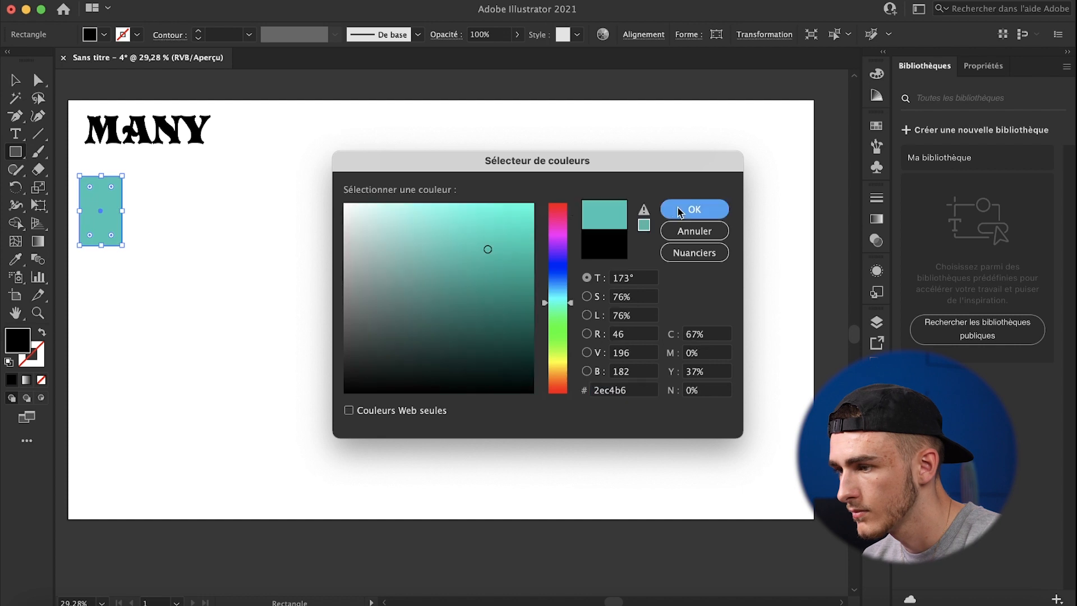
key(v)
click(680, 212)
Duplicate the teal rectangle directly below itself and fill the copy with a light orange copied from the Coolors ice cream palettes
alt+drag(89, 211, 89, 298)
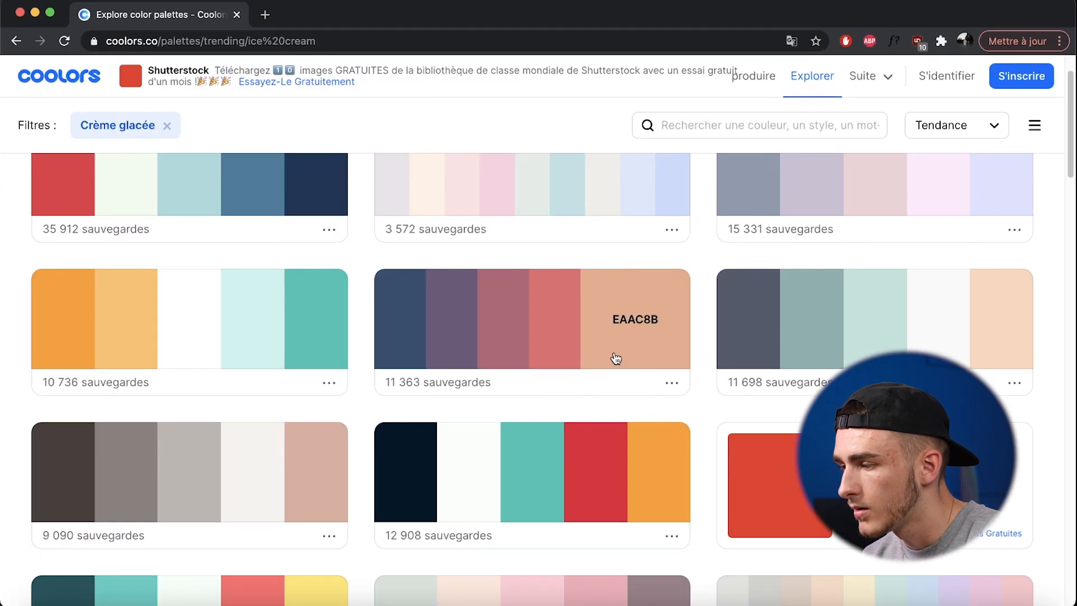
scroll(617, 359, down, 3)
click(109, 286)
double_click(17, 340)
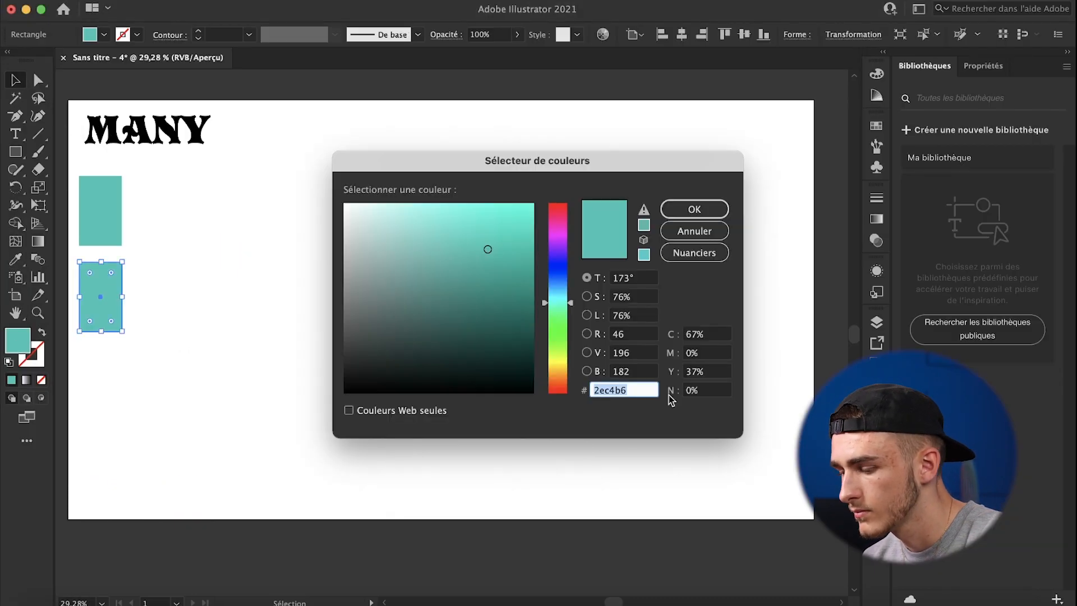
key(super+v)
click(697, 204)
click(241, 165)
Place a copy of the MANY text in the empty area beside the two colour swatches
scroll(240, 166, up, 3)
scroll(240, 166, down, 2)
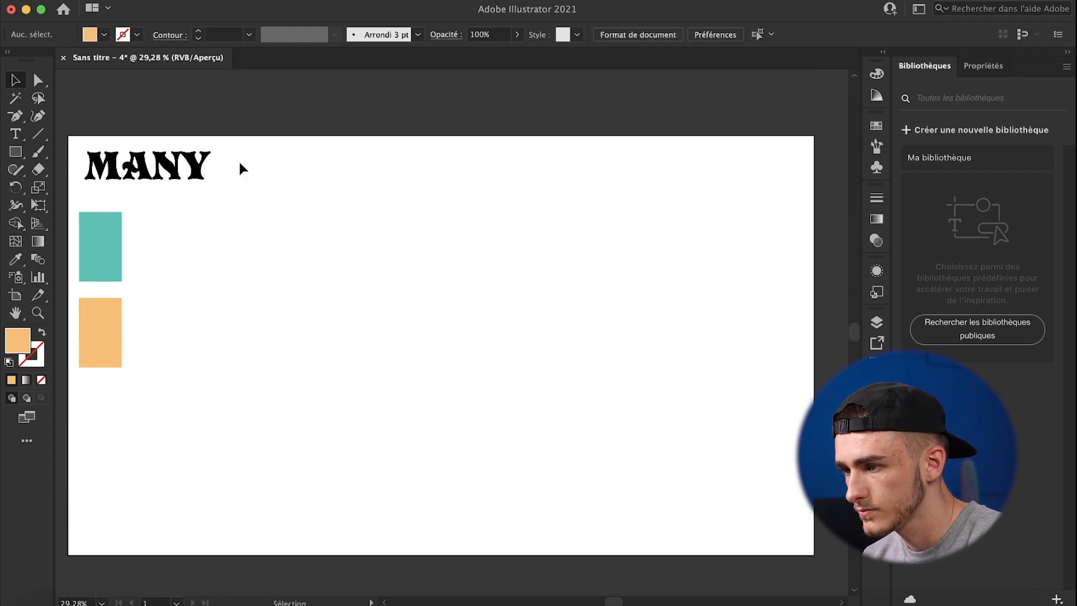
key(super+plus)
scroll(241, 166, left, 2)
drag(205, 147, 397, 326)
key(super+plus)
key(super+plus)
scroll(398, 327, down, 1)
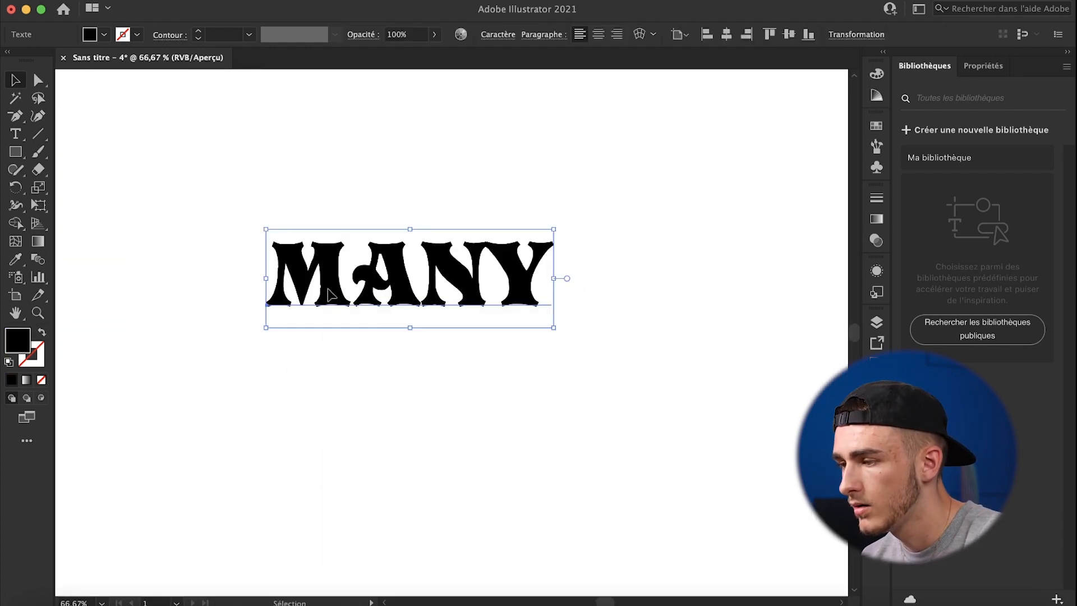
Convert the copied MANY text to outlines and ungroup its letters
right_click(326, 293)
click(381, 403)
right_click(473, 280)
click(519, 417)
Move the letters NY directly under MA, offset to the right so that N starts beneath A
drag(640, 267, 465, 287)
drag(488, 268, 422, 333)
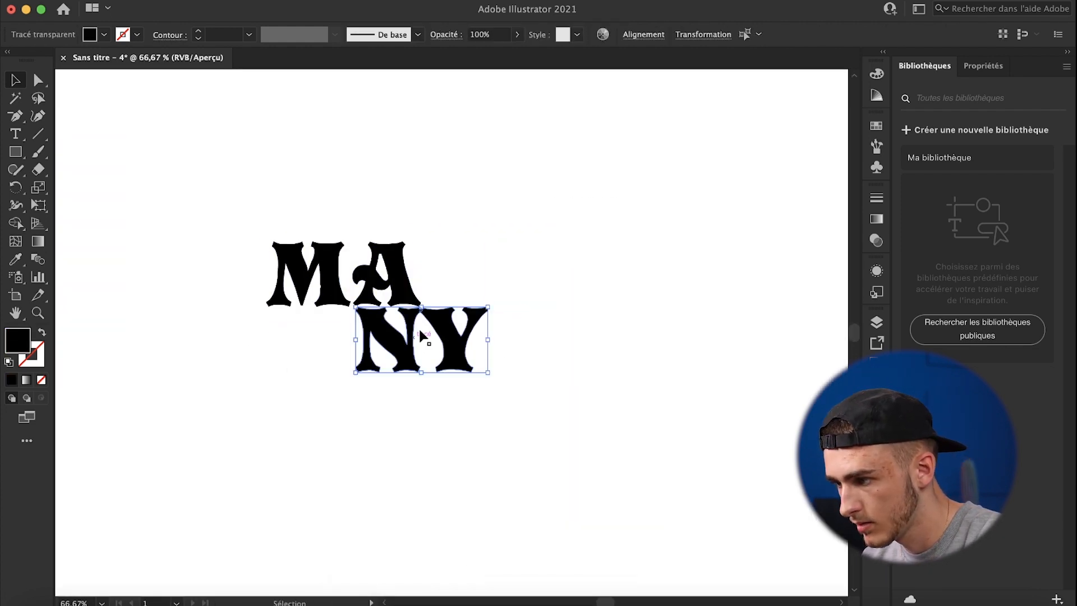
click(354, 331)
Draw a wide rectangle across the letters MA and trim it slightly shorter than the letters' height
key(m)
mouse_move(235, 246)
mouse_down()
mouse_move(470, 308)
mouse_move(457, 307)
mouse_up()
click(16, 80)
drag(347, 246, 346, 252)
drag(388, 252, 389, 247)
Group the letters M and A and align them on a common horizontal centre with the rectangle
shift+click(389, 245)
click(327, 244)
shift+click(391, 244)
right_click(395, 246)
click(552, 204)
key(super+g)
shift+click(444, 271)
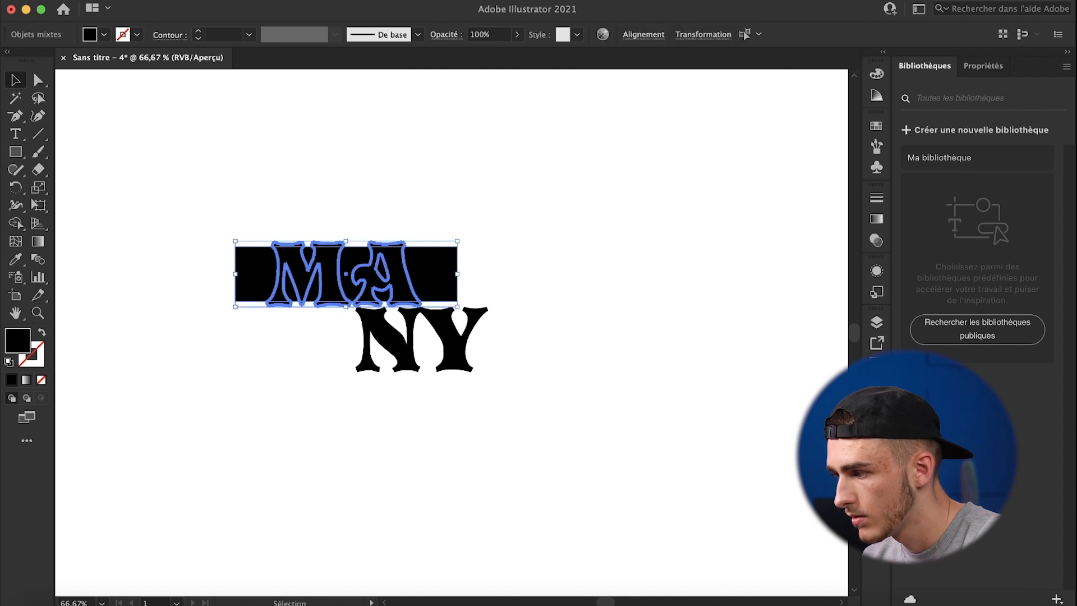
key(shift+F7)
click(721, 427)
click(583, 359)
Copy the rectangle onto the letters NY and give both rectangles the colour of the teal swatch
drag(426, 279, 493, 344)
key(super+minus)
key(super+minus)
shift+click(438, 301)
click(15, 259)
click(206, 212)
key(v)
Send the two newly teal rectangles behind the black letters
right_click(487, 331)
mouse_move(569, 532)
click(700, 569)
click(604, 279)
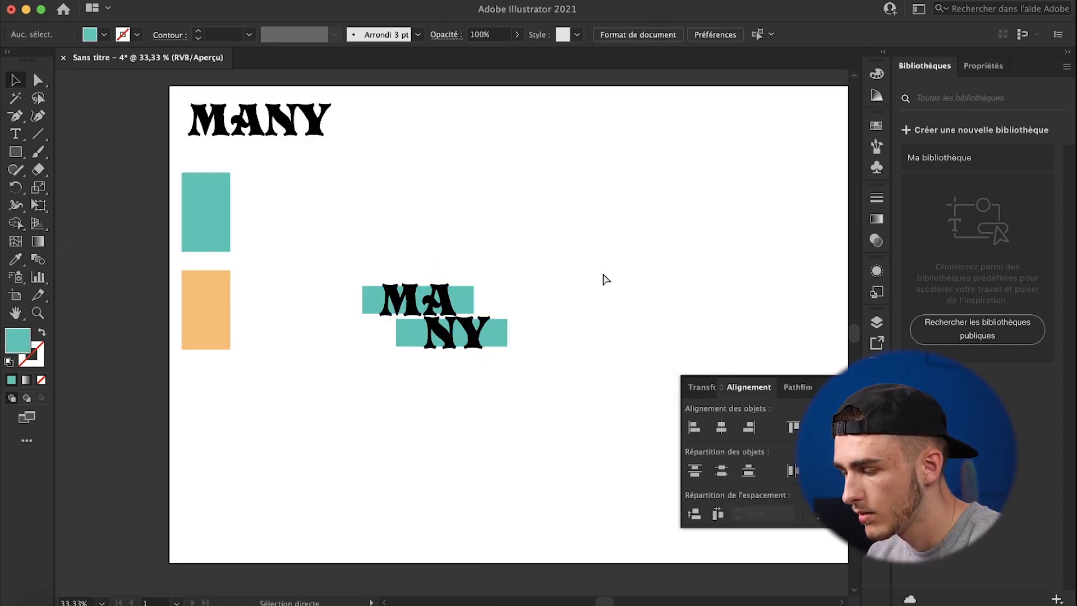
Release the compound path of the letters NY
key(super+plus)
key(super+plus)
key(super+plus)
click(433, 258)
click(443, 344)
right_click(440, 344)
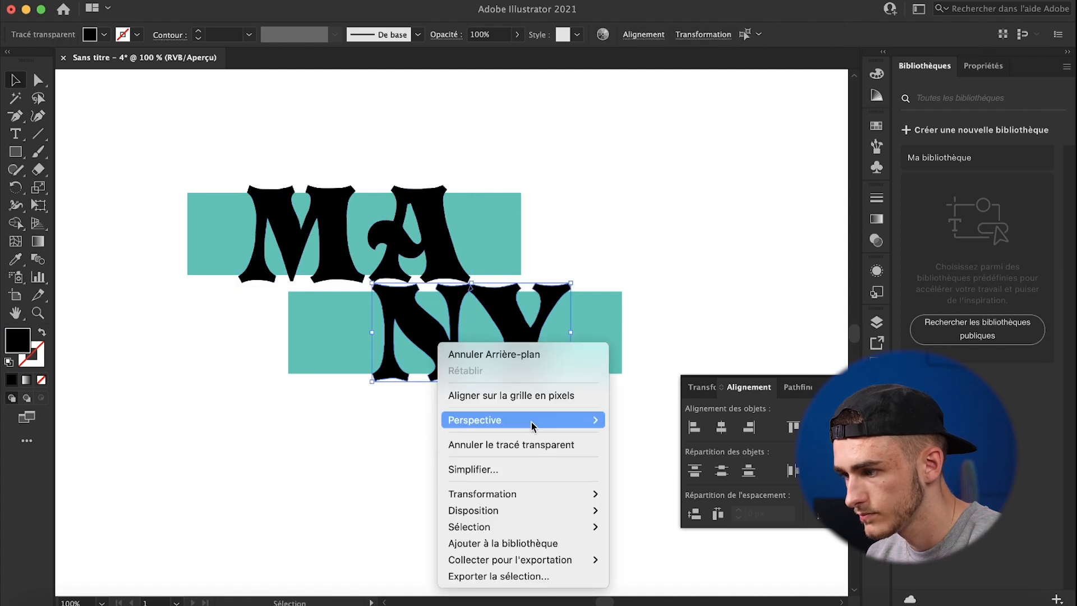
click(532, 445)
Copy the letters MA and NY slightly to the right of the originals and fill the copies with white
shift+click(435, 252)
drag(436, 253, 442, 253)
double_click(14, 340)
click(345, 203)
key(Return)
key(shift+Left)
key(shift+Right)
Send the teal rectangles behind MA and NY to the very back
click(512, 248)
shift+click(605, 348)
right_click(606, 352)
mouse_move(652, 532)
click(807, 569)
click(511, 141)
Send the white letter copies together with both teal rectangles behind the black letters
click(443, 342)
shift+click(437, 246)
shift+click(494, 235)
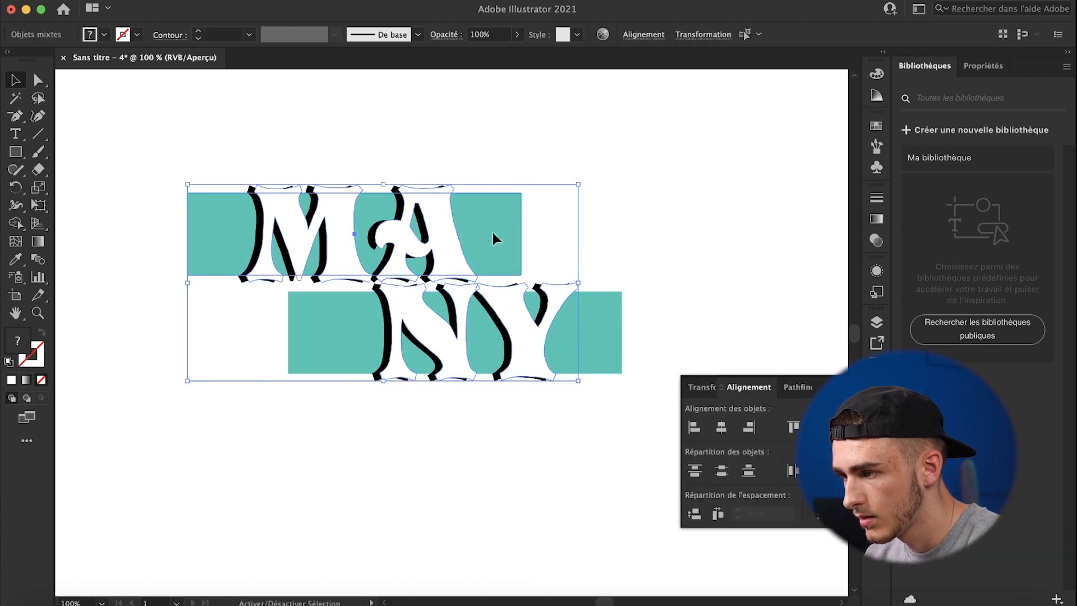
shift+click(590, 316)
right_click(591, 316)
mouse_move(652, 500)
click(808, 548)
Recolour the front letters from the teal swatch and darken their fill to 1aad98
click(452, 233)
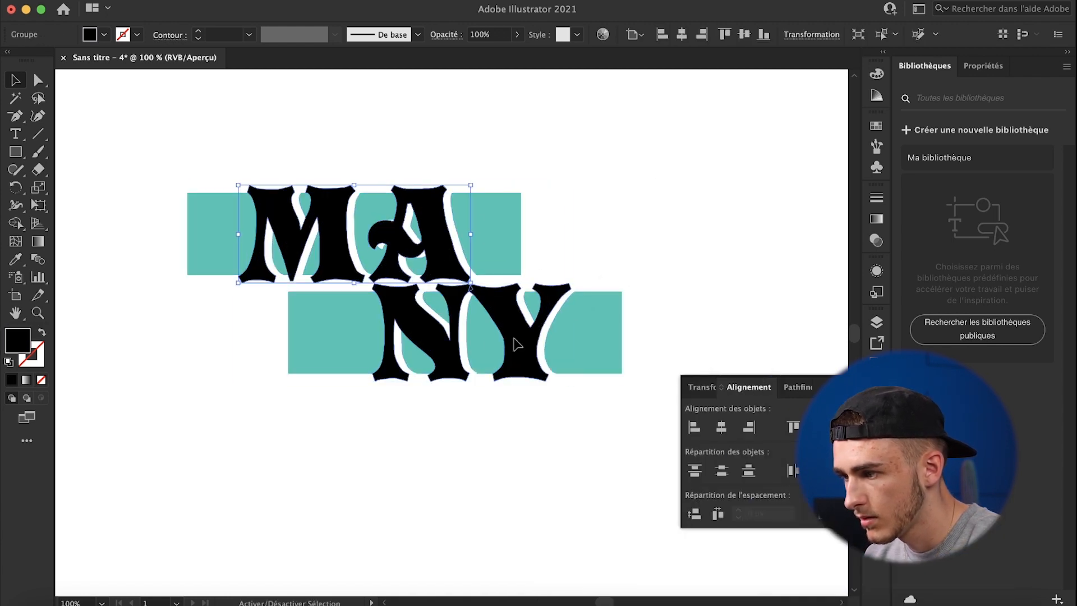
click(15, 260)
click(212, 250)
double_click(19, 341)
click(499, 298)
click(696, 206)
click(17, 80)
double_click(19, 347)
click(505, 263)
click(695, 208)
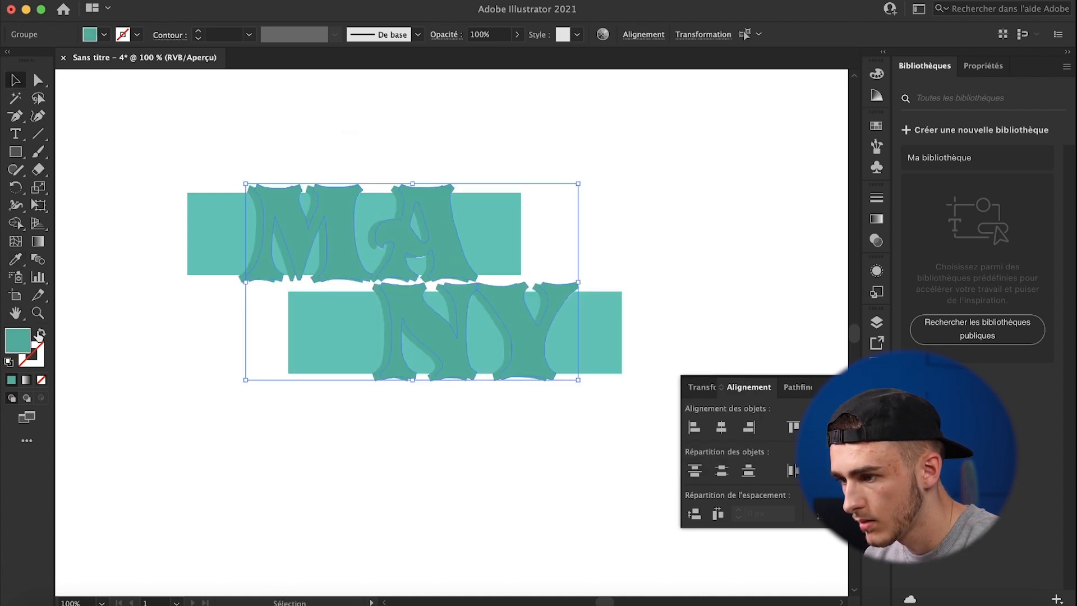
Turn the fill of the offset front letter copy into an unfilled outline with a 3 pt stroke
key(shift+x)
click(198, 31)
click(199, 31)
click(198, 31)
click(198, 39)
Set the letter outline's stroke colour to dark green 0d564a and reduce its stroke weight by one step
double_click(33, 354)
click(505, 329)
click(694, 208)
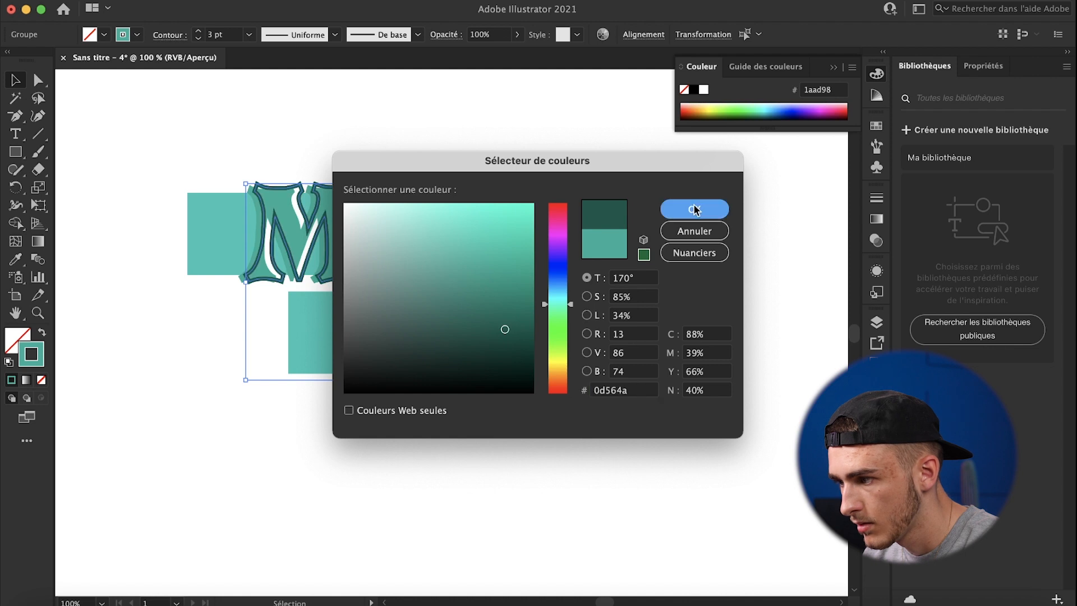
click(198, 38)
click(435, 108)
mouse_move(507, 155)
mouse_down()
mouse_move(548, 164)
mouse_move(476, 166)
mouse_up()
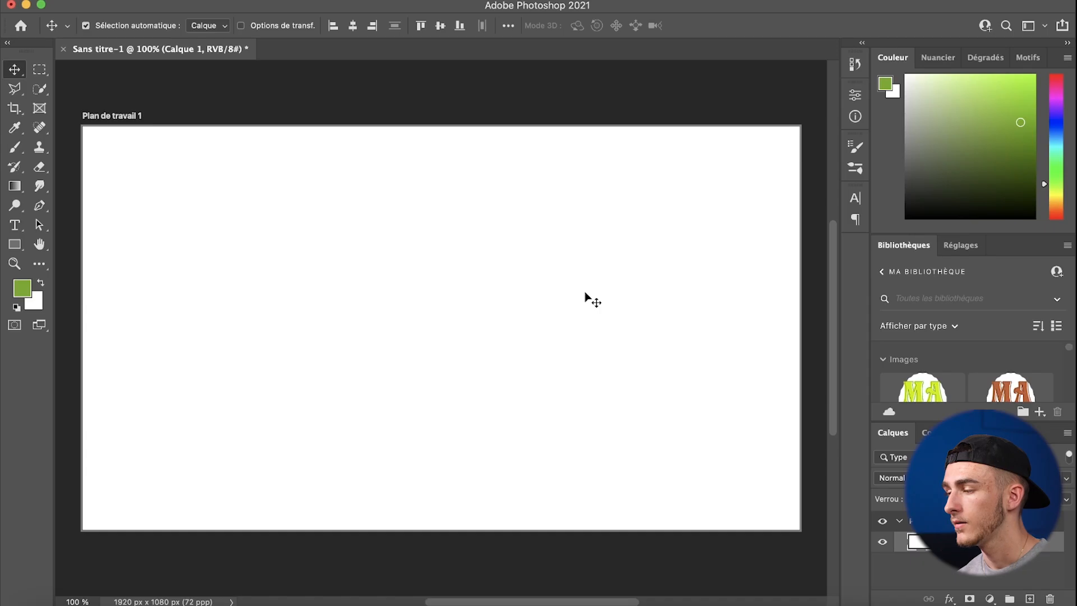
In Photoshop, place the library's blue MANY logo with the beige badge and "DEPUIS 1906" ribbon near the artboard's centre
scroll(952, 355, down, 1)
scroll(960, 365, down, 5)
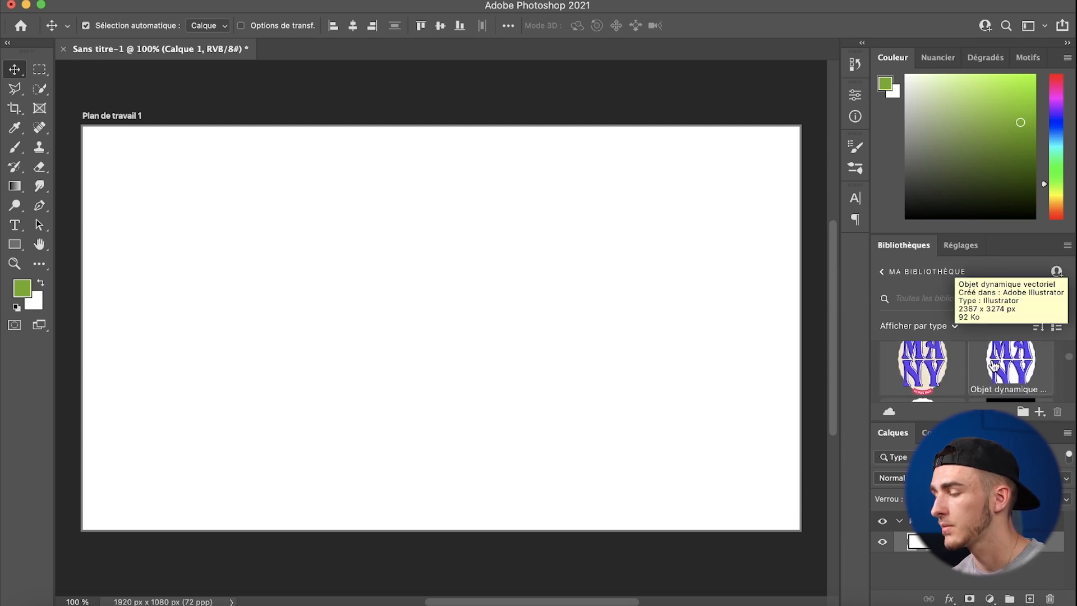
drag(946, 362, 685, 317)
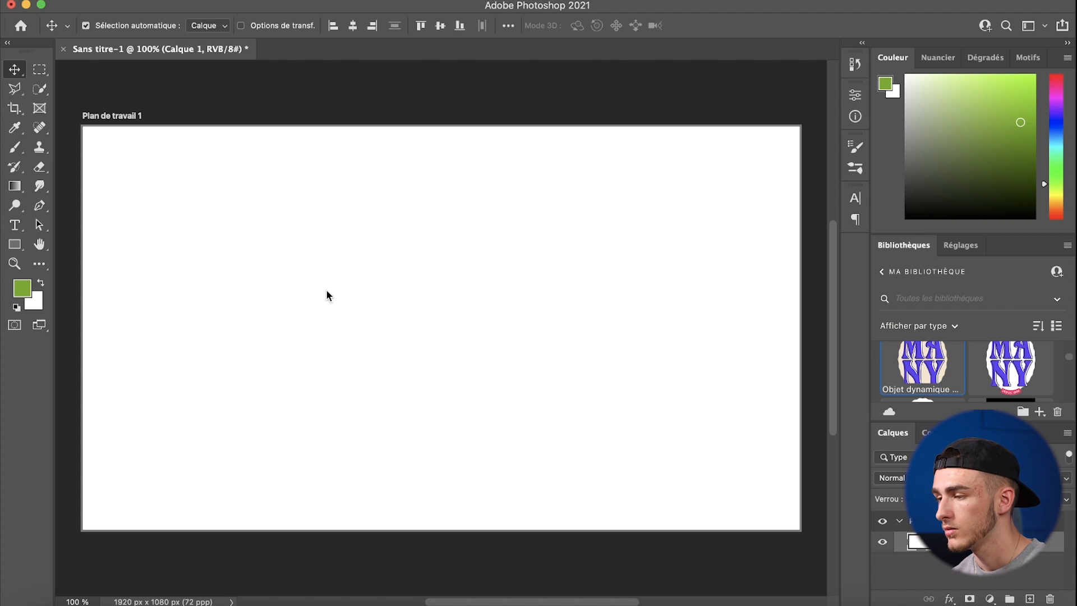
drag(328, 292, 359, 305)
key(Return)
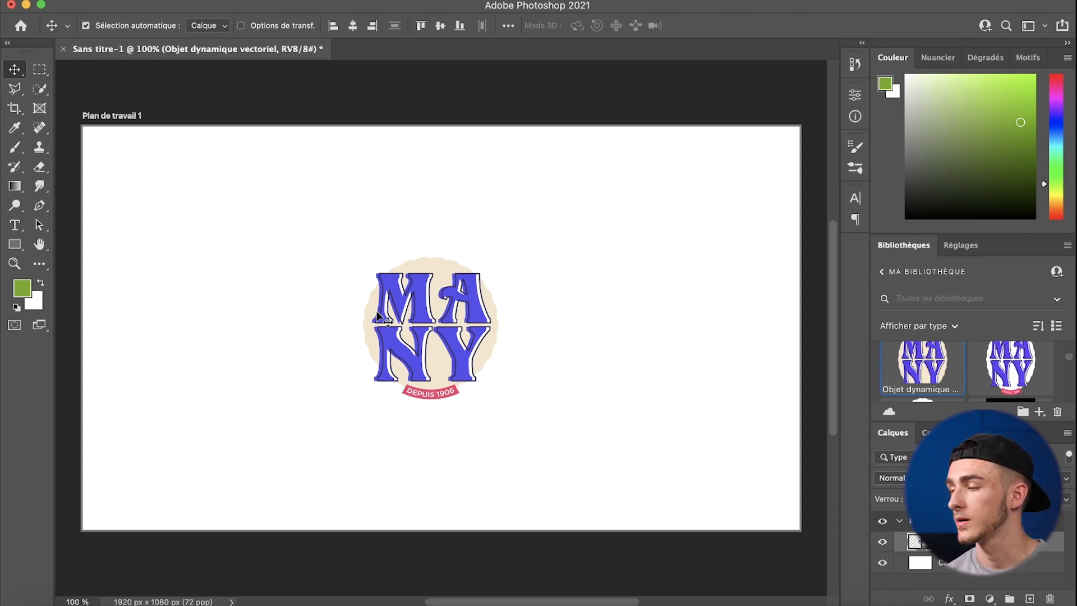
Import the image FR-1-Macadamia-d-770x612-tinified from the GLACE folder and place it enlarged over the artboard
click(118, 1)
click(163, 280)
click(407, 220)
click(407, 237)
click(408, 219)
click(806, 379)
drag(503, 383, 674, 507)
key(Return)
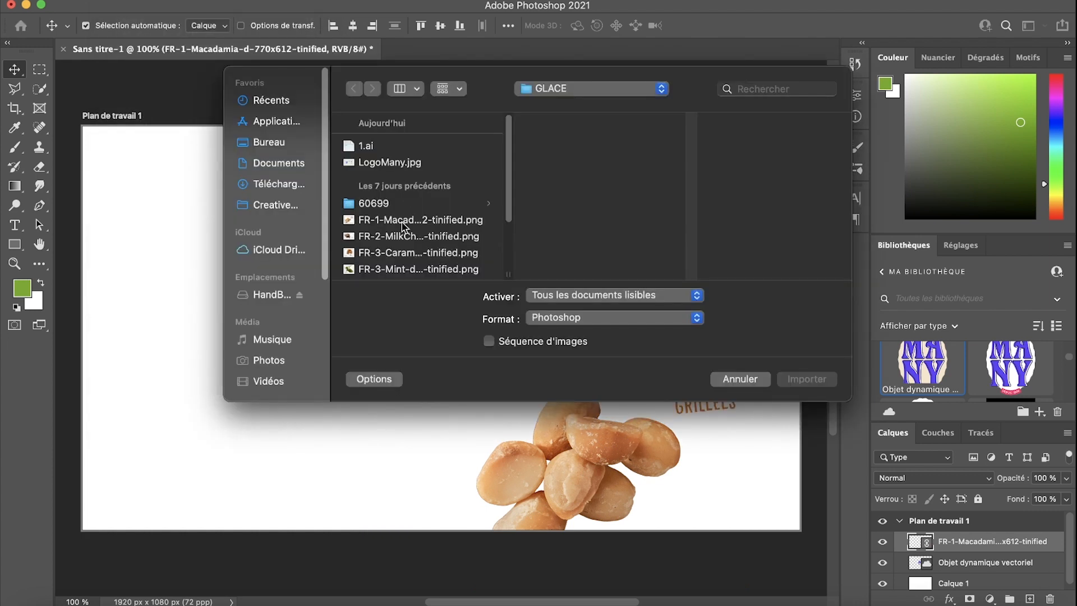
Import the image peanut-butter-crunch-lidd-off from the GLACE folder into the document
click(407, 231)
key(Down)
key(Down)
key(Down)
key(Down)
key(Down)
key(Down)
key(Down)
key(Down)
click(801, 375)
Move the ice cream tub to the artboard's lower half, enlarge it so it runs off the lower edge, and centre it horizontally
drag(521, 310, 510, 469)
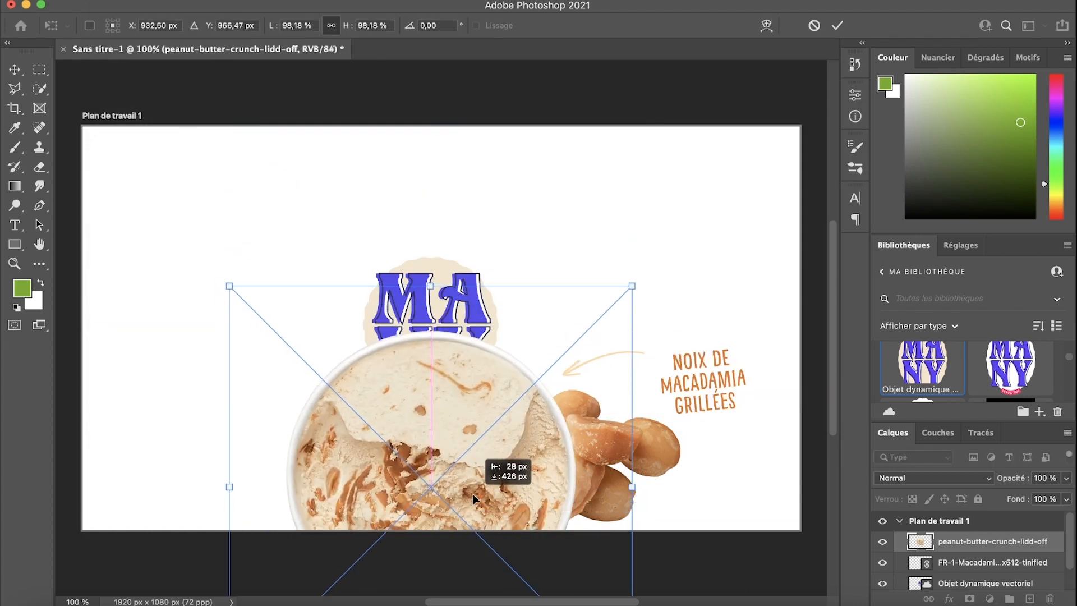
drag(632, 285, 733, 182)
drag(510, 422, 483, 441)
key(Return)
click(355, 26)
Move the tub layer below the MANY logo layer, then raise and enlarge the logo so it overlaps the tub's upper rim
drag(954, 542, 968, 578)
drag(445, 168, 471, 271)
drag(515, 330, 547, 355)
Rasterize the macadamia layer and delete its arrow and "NOIX DE MACADAMIA GRILLÉES" caption with a polygonal lasso selection
click(956, 534)
drag(704, 468, 732, 486)
key(super+t)
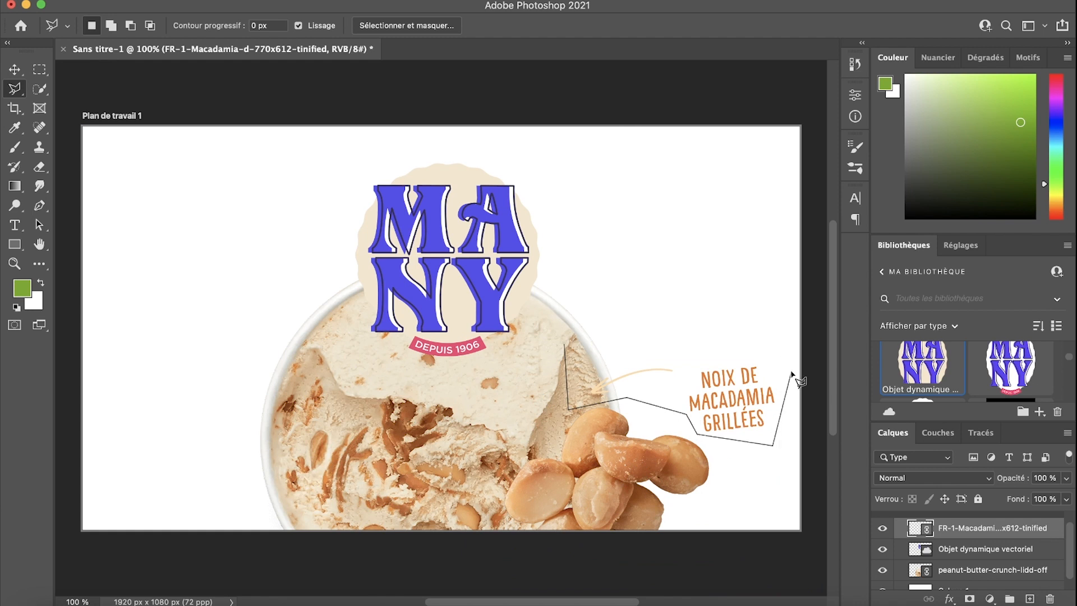
right_click(949, 530)
click(801, 441)
key(BackSpace)
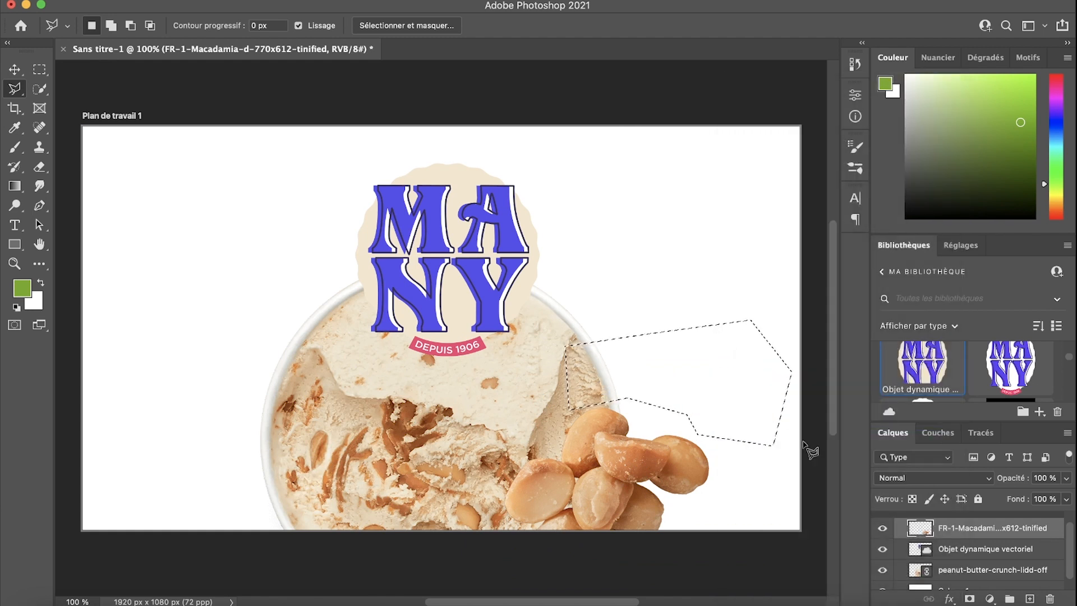
Scale down the macadamia nuts at the tub's lower right and place a rotated copy of them at its lower left
key(super+t)
drag(709, 407, 646, 461)
drag(588, 513, 295, 497)
key(super+t)
drag(372, 479, 350, 578)
drag(283, 519, 270, 532)
Add a soft drop shadow to the copied macadamia nuts on the tub's left side
right_click(717, 519)
click(758, 540)
click(498, 347)
drag(716, 218, 723, 220)
drag(766, 141, 724, 144)
click(1007, 95)
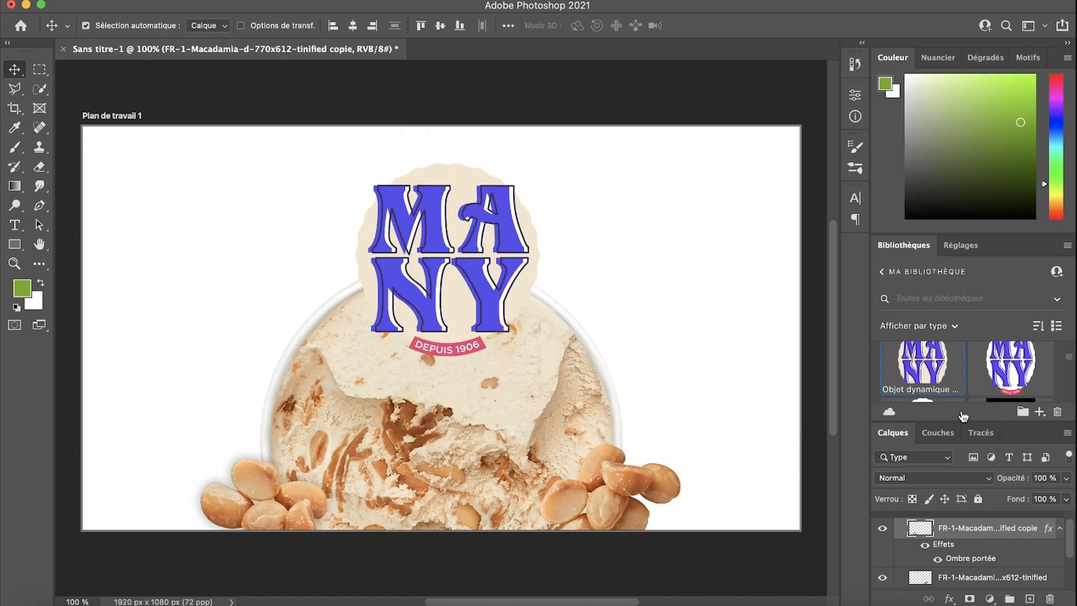
Copy the drop shadow layer style from the nut copy onto the original macadamia nuts and the MANY logo
right_click(978, 526)
click(865, 463)
right_click(976, 570)
click(794, 391)
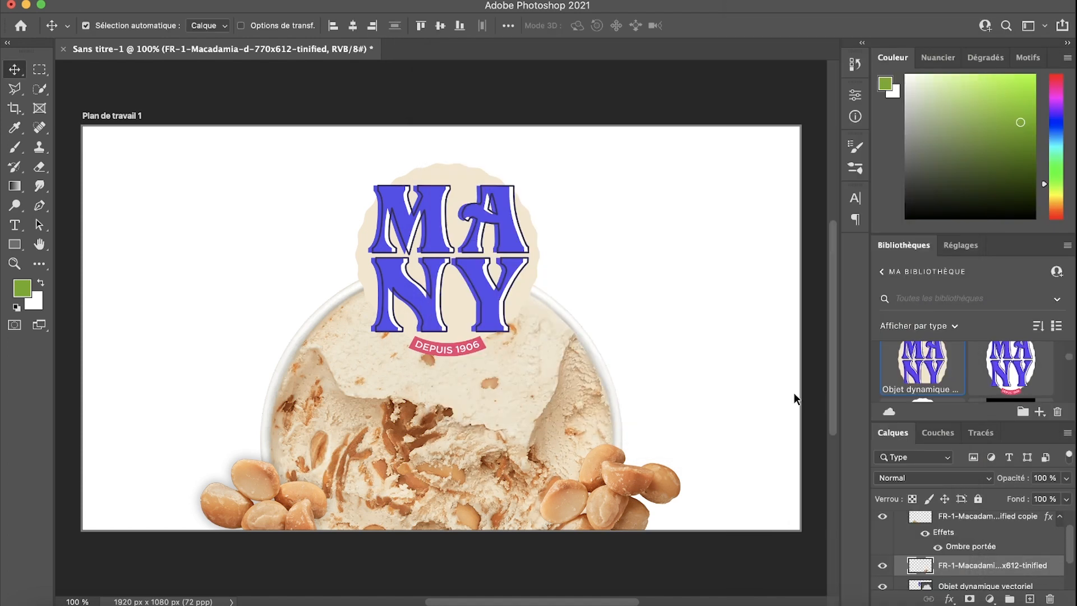
click(1055, 585)
right_click(987, 539)
click(852, 546)
Import the caramel sauce image FR-3-Caram...-tinified.png from the GLACE folder and reposition it over the ice cream visual
click(119, 1)
click(168, 287)
click(416, 235)
key(Down)
key(Down)
key(Down)
key(Down)
key(Down)
key(Down)
key(Down)
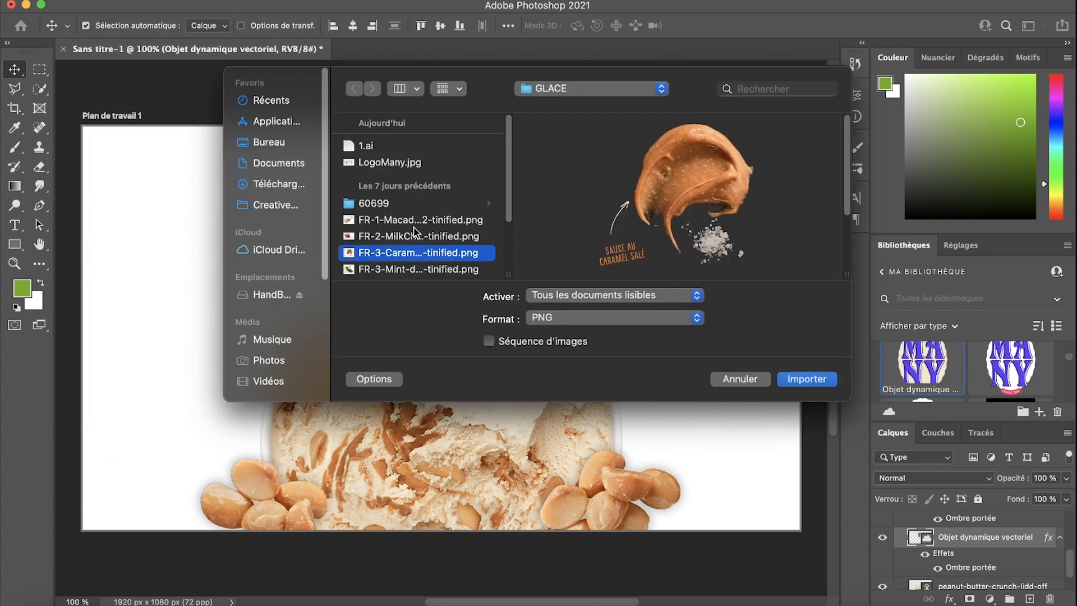
click(806, 379)
key(super+minus)
drag(598, 171, 650, 482)
drag(576, 422, 717, 320)
key(Return)
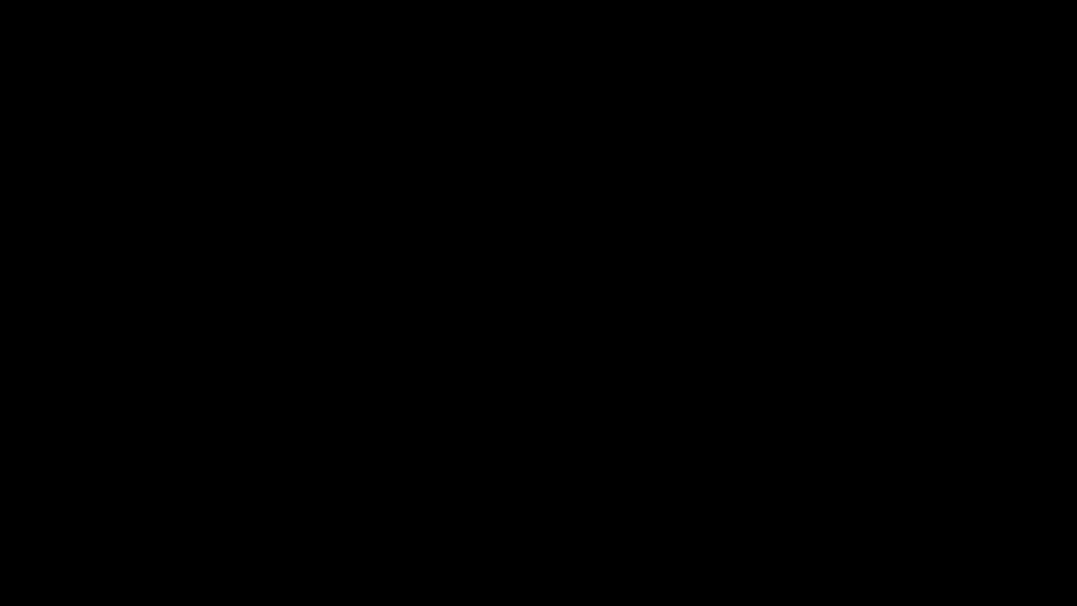